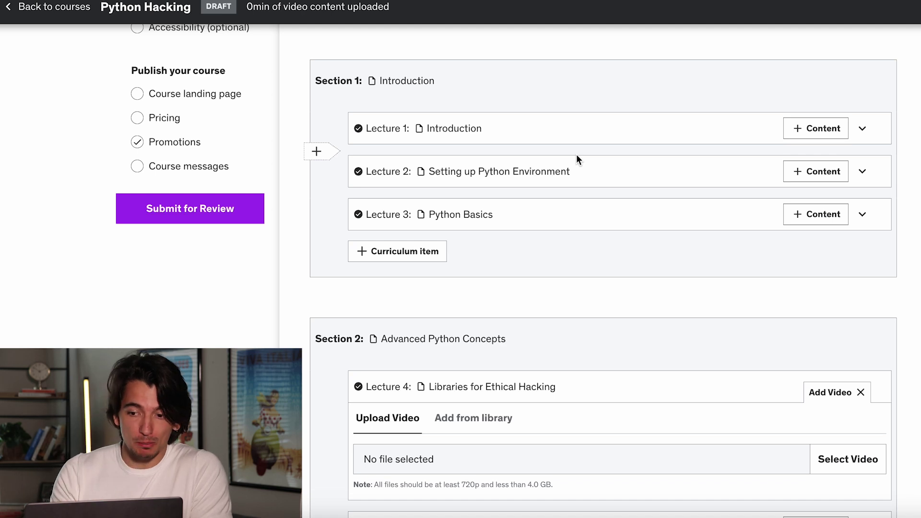
Dismiss Lecture 4's video upload options and review the curriculum's section and lecture titles.
mouse_move(746, 114)
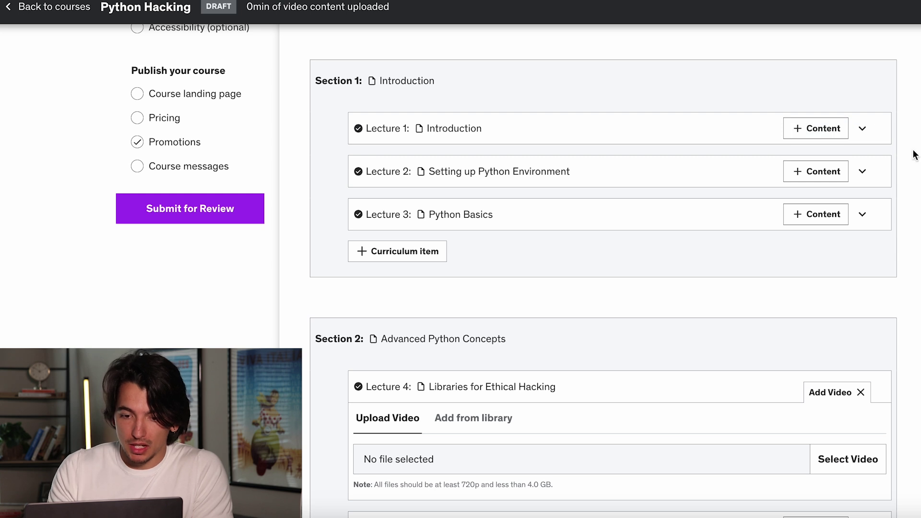
scroll(914, 154, down, 10)
scroll(782, 184, up, 5)
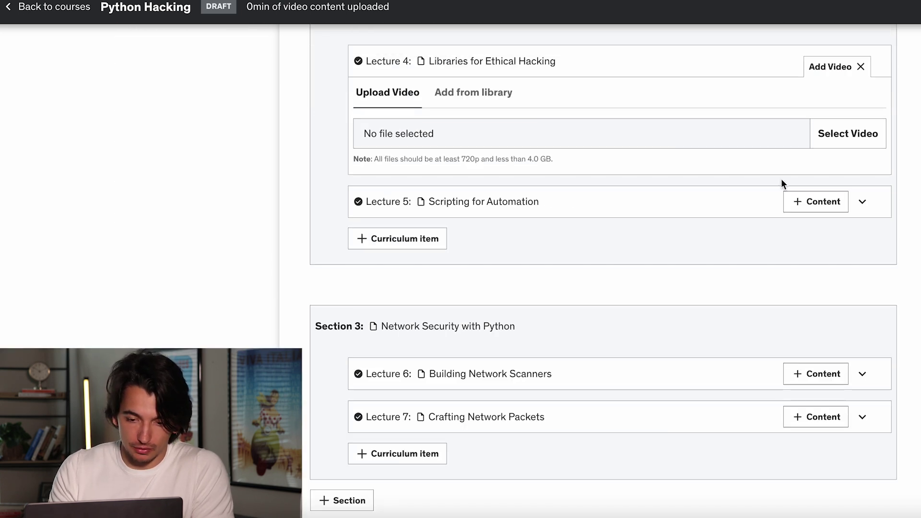
scroll(707, 184, down, 1)
scroll(767, 133, up, 1)
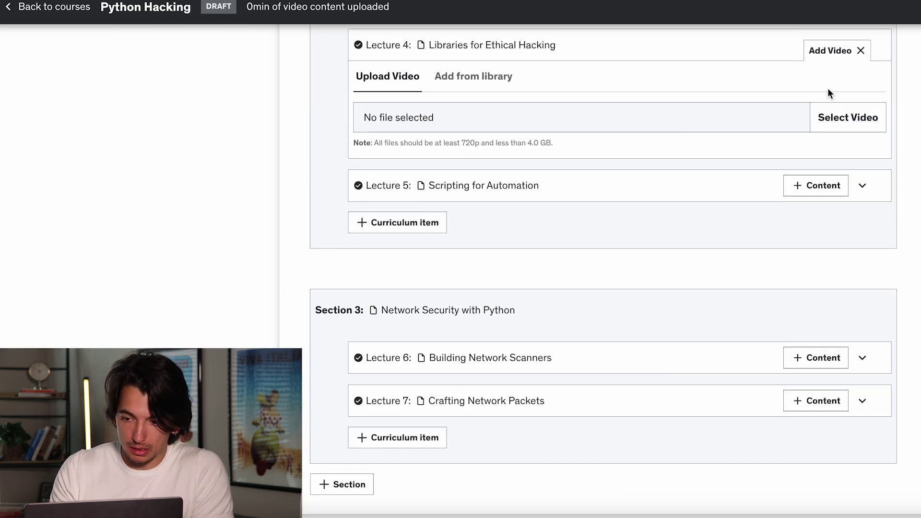
click(861, 52)
scroll(841, 204, up, 8)
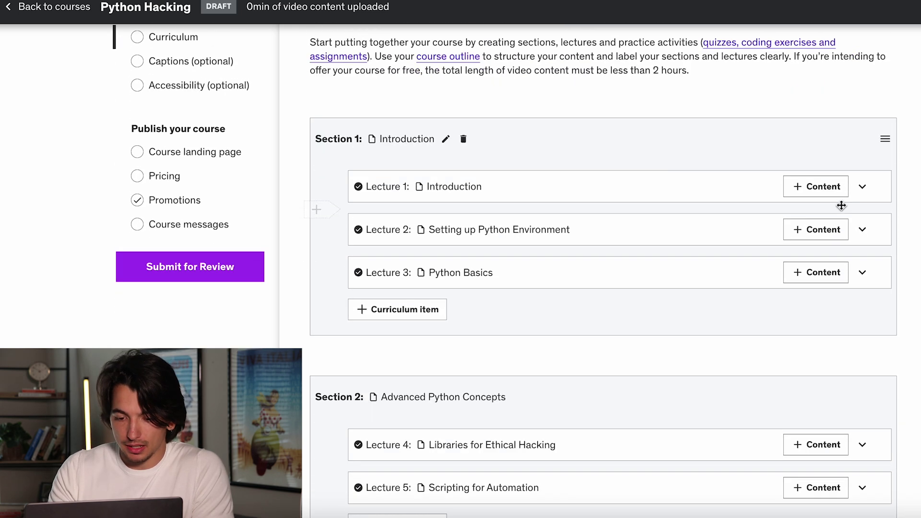
scroll(841, 205, down, 6)
scroll(840, 205, up, 5)
scroll(841, 205, up, 5)
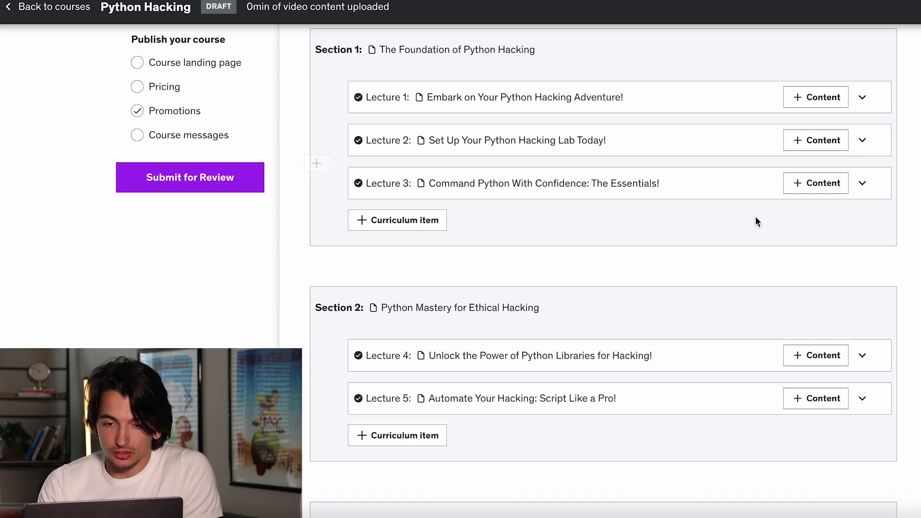
scroll(675, 126, down, 5)
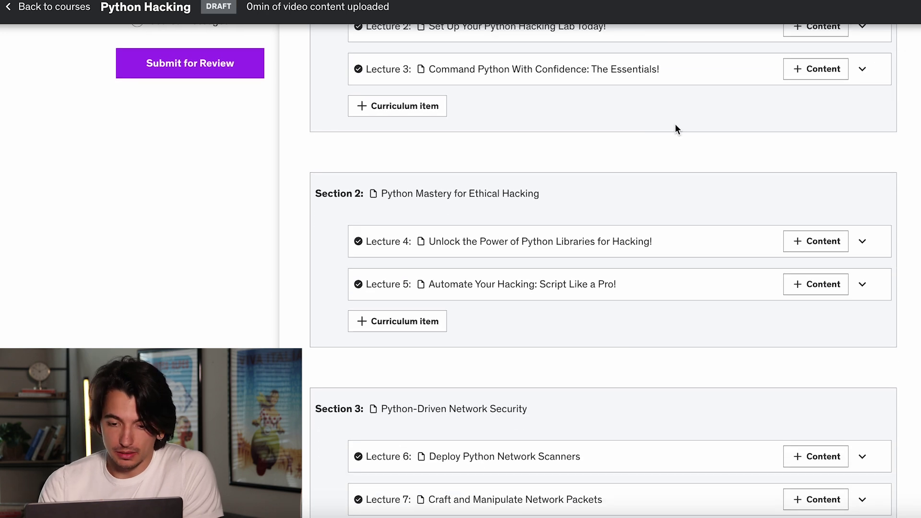
scroll(674, 125, down, 10)
scroll(674, 126, up, 8)
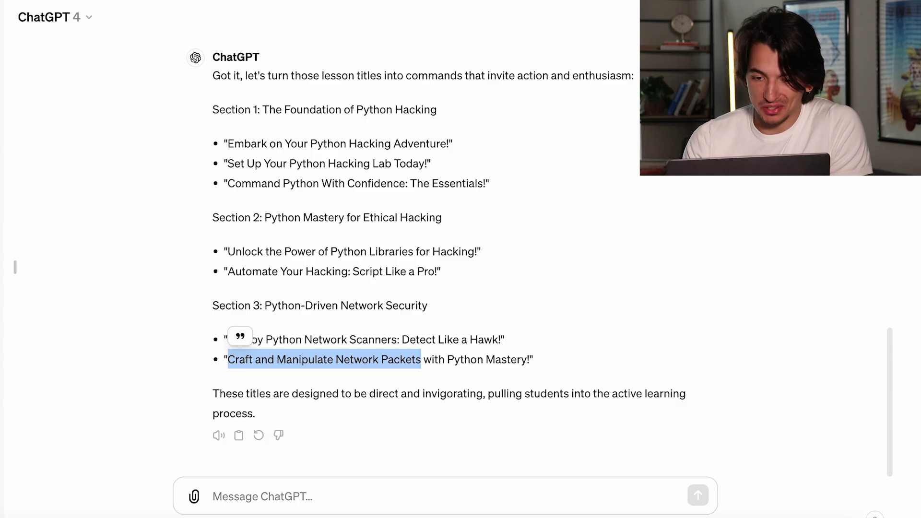
scroll(606, 195, up, 10)
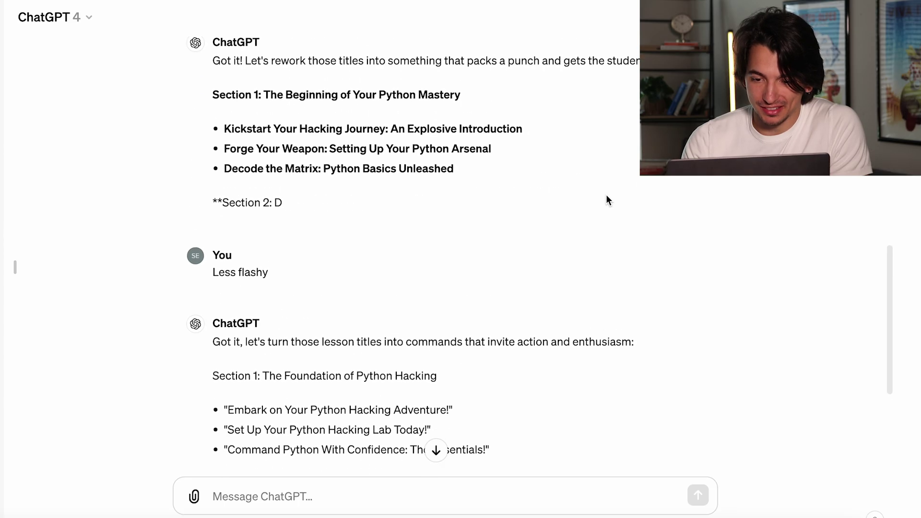
Scroll the ChatGPT conversation down to the 'Less flashy' reply with new section and lesson titles.
scroll(606, 195, up, 15)
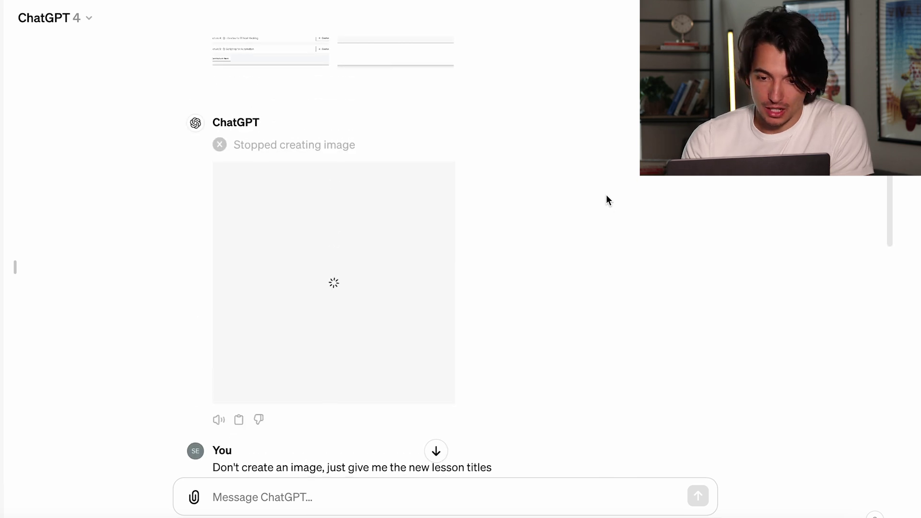
scroll(607, 199, up, 5)
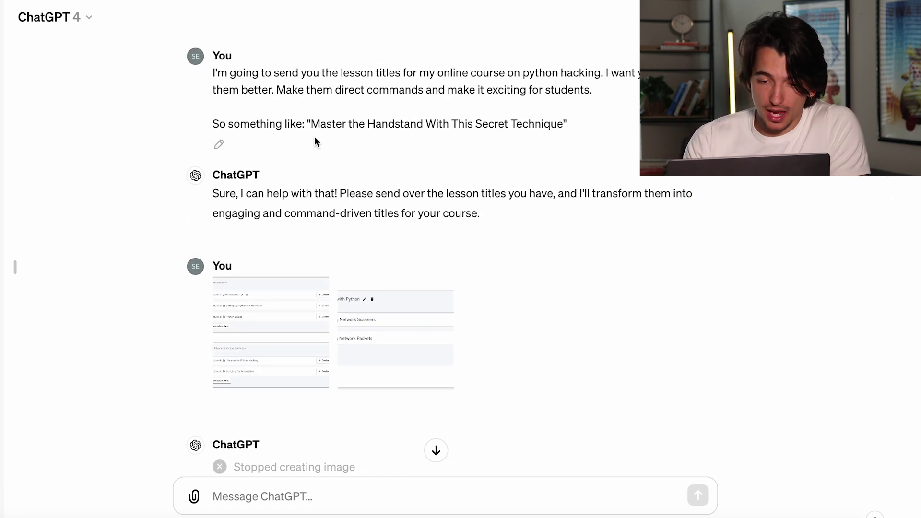
scroll(315, 137, down, 2)
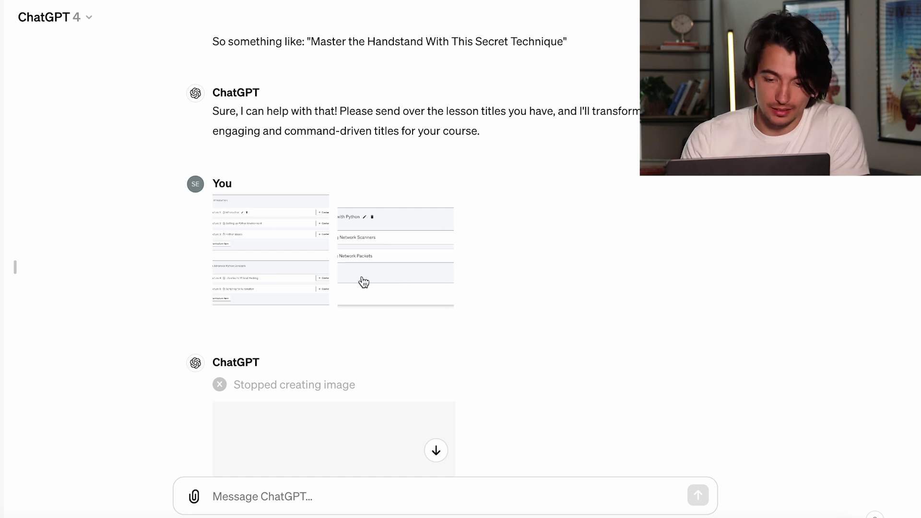
scroll(363, 282, down, 5)
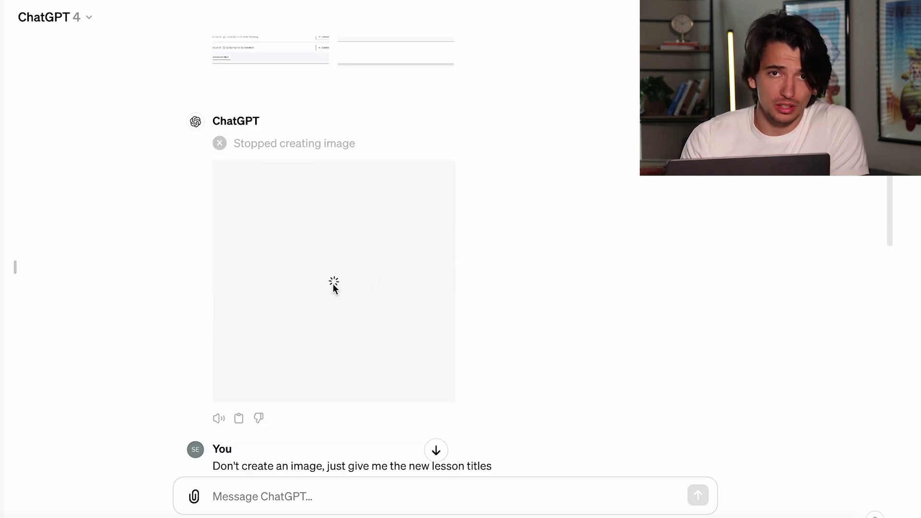
scroll(334, 288, down, 3)
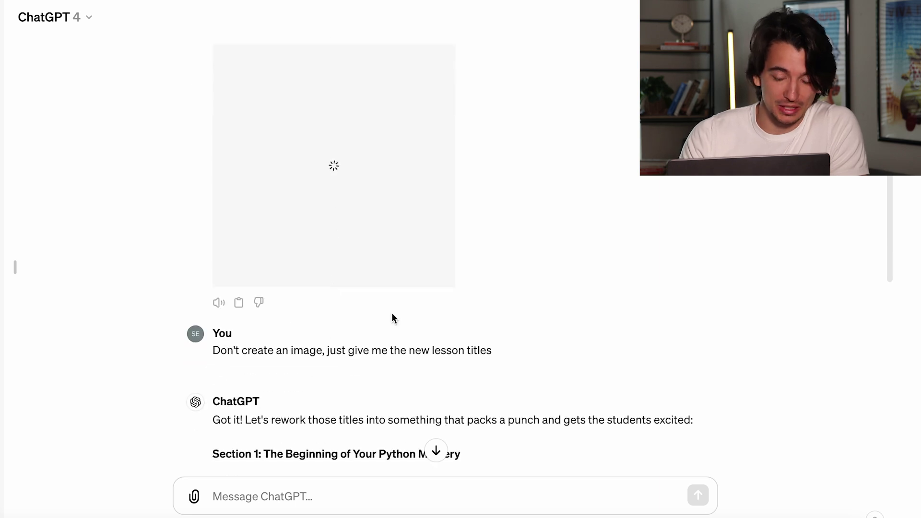
scroll(391, 318, down, 6)
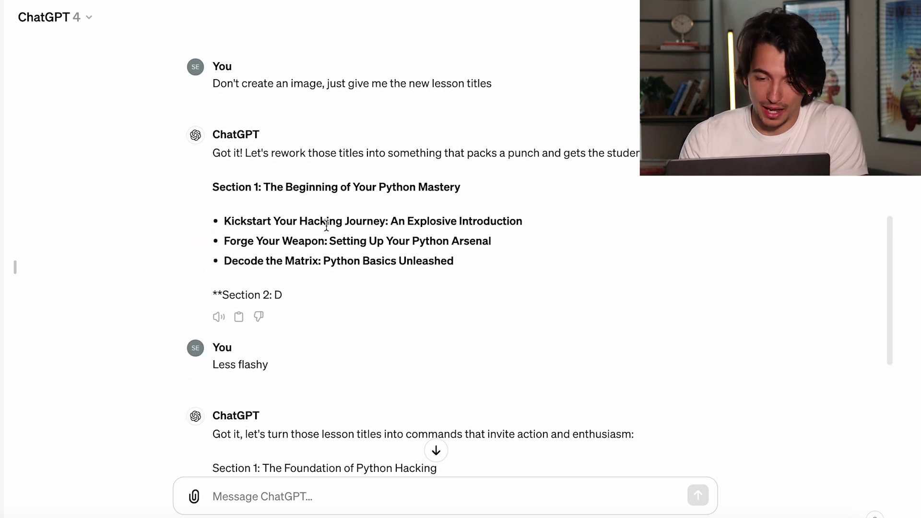
scroll(231, 221, down, 7)
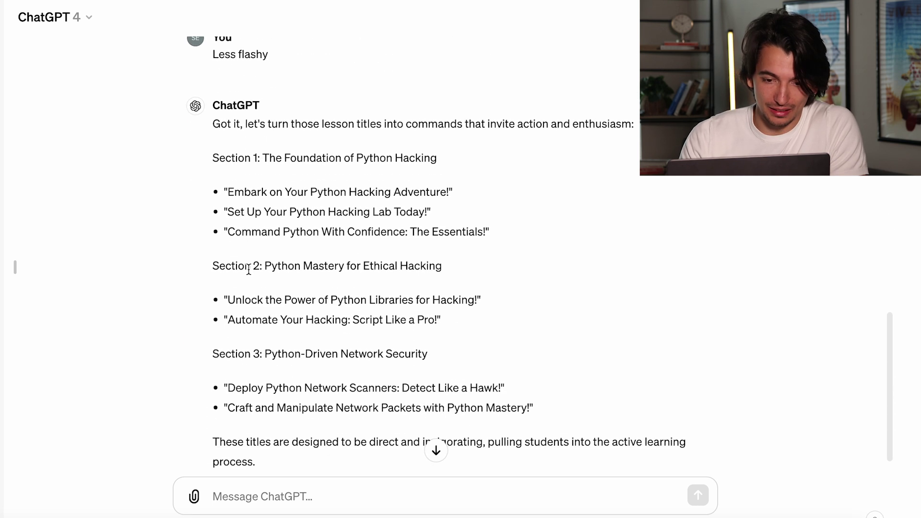
scroll(272, 173, down, 1)
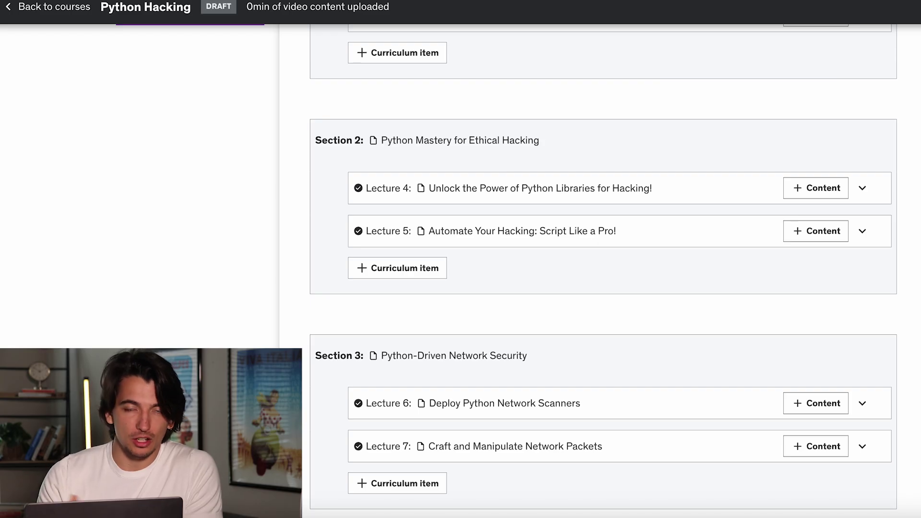
Scroll down The Complete 2024 Web Development Bootcamp course listing.
scroll(683, 310, up, 1)
scroll(683, 309, down, 8)
scroll(683, 310, up, 11)
scroll(683, 312, up, 5)
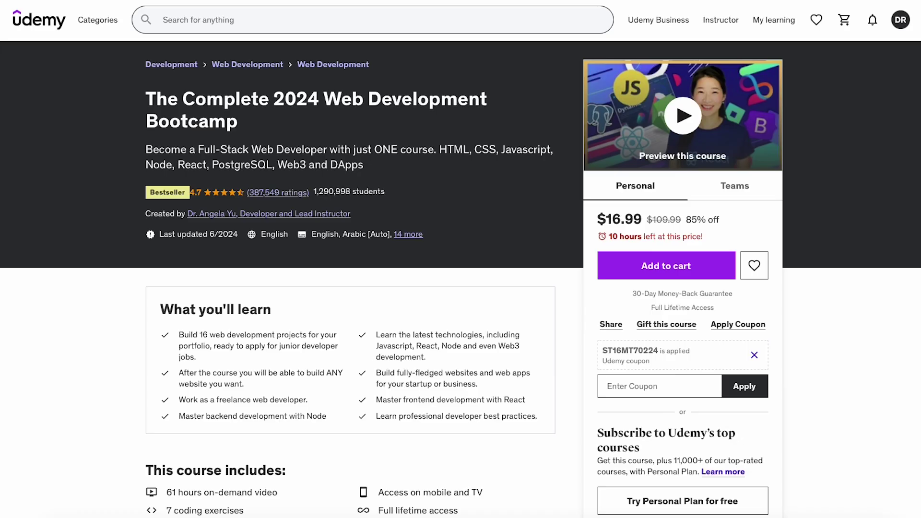
scroll(917, 148, down, 20)
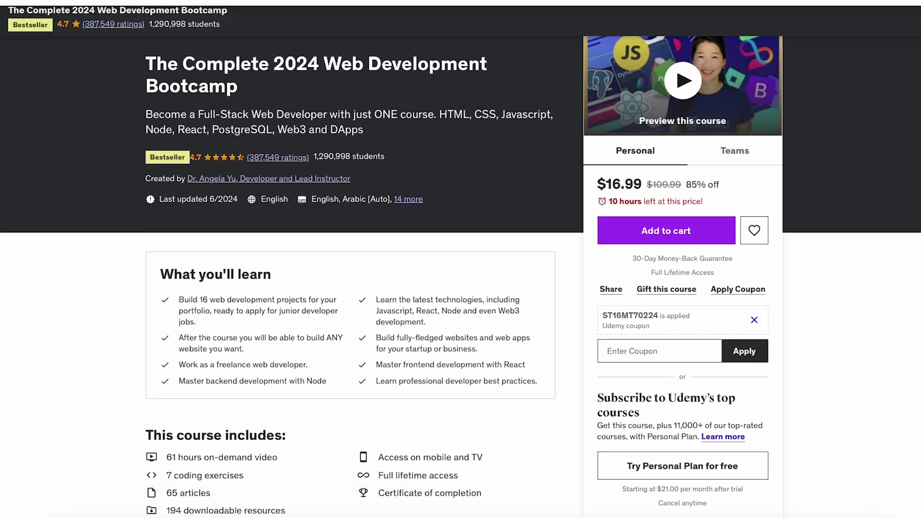
Select the bootcamp's description from 'Welcome' through the tools list for copying.
scroll(918, 147, down, 6)
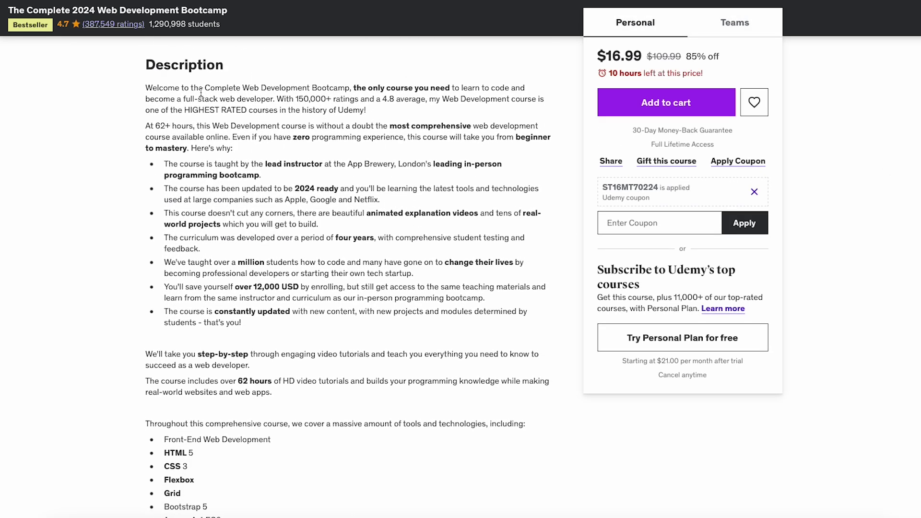
drag(143, 91, 457, 456)
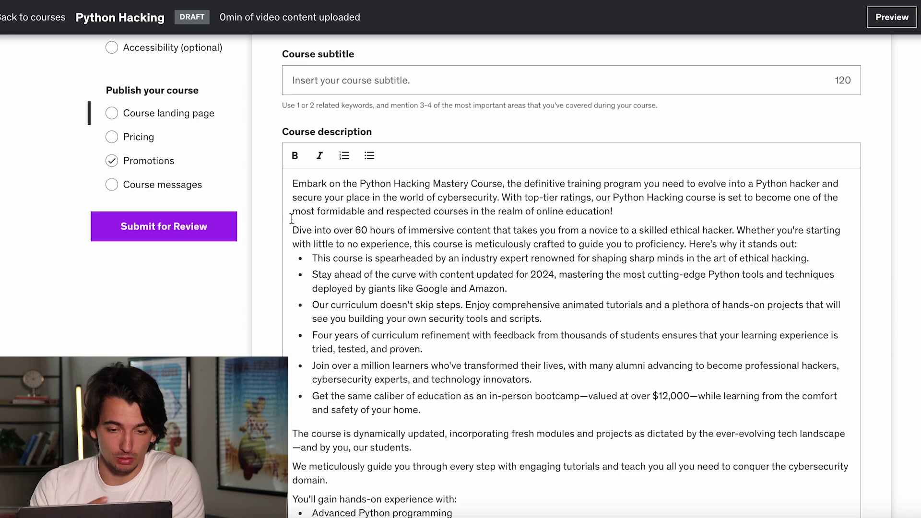
Remove the blank line after the description's closing 'tutorial online.' sentence.
scroll(330, 210, down, 4)
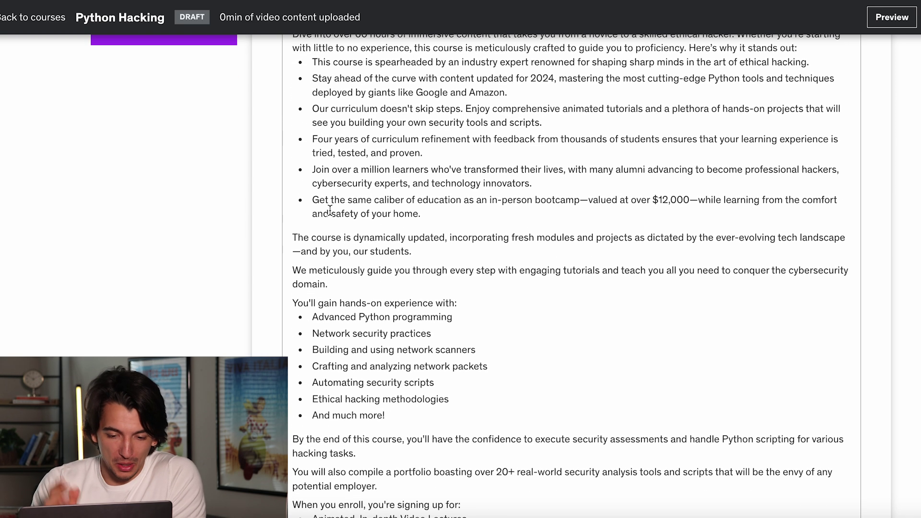
scroll(330, 210, down, 11)
scroll(330, 211, up, 3)
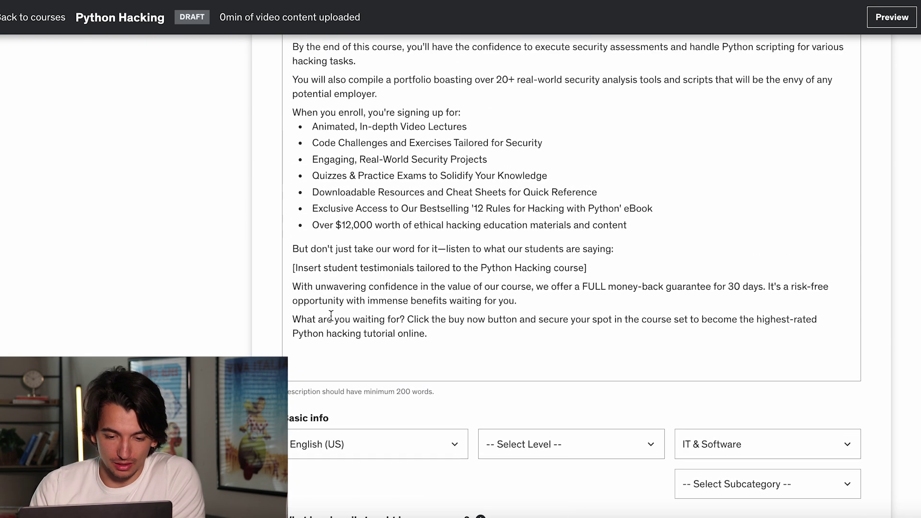
click(326, 351)
key(BackSpace)
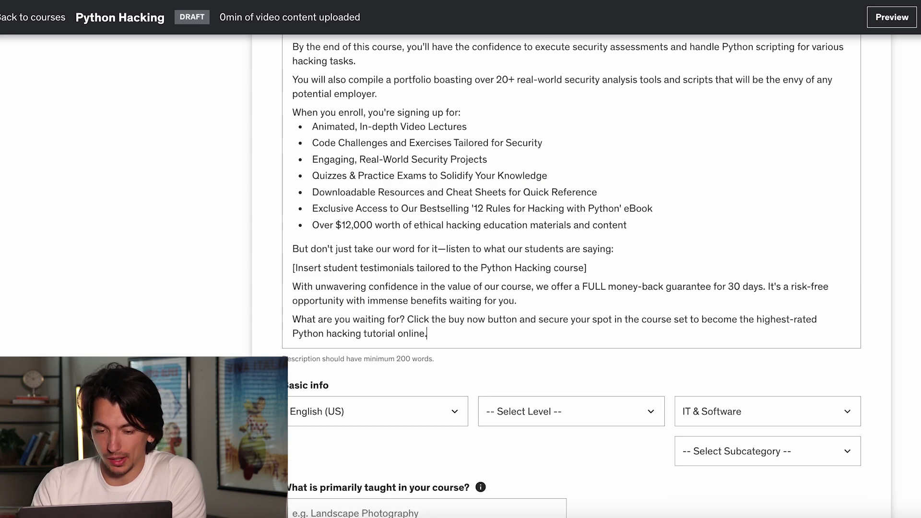
scroll(327, 351, up, 5)
scroll(327, 350, up, 10)
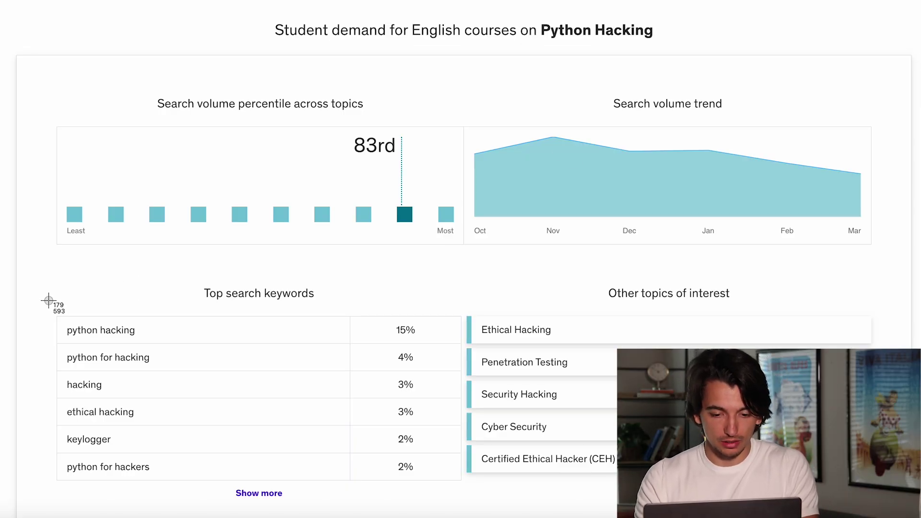
Screenshot the Top search keywords table for Python Hacking.
drag(48, 301, 459, 490)
drag(467, 490, 469, 492)
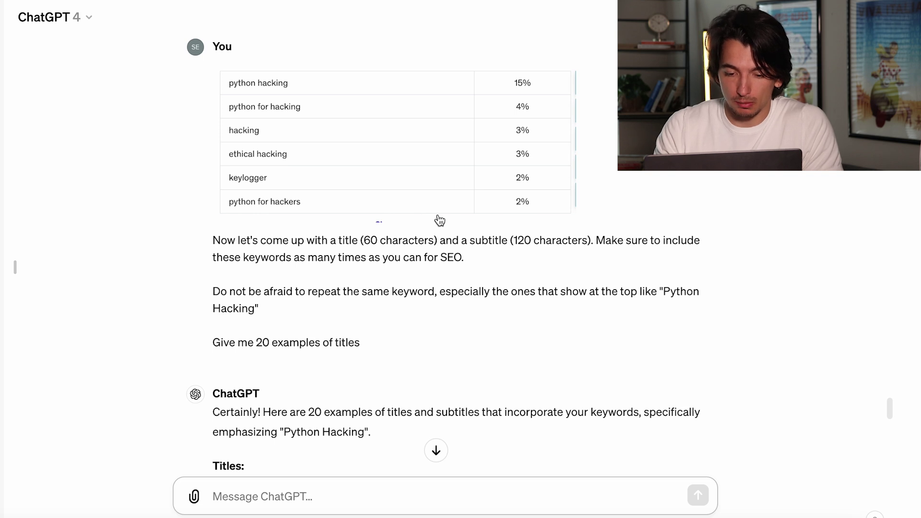
scroll(439, 220, down, 1)
scroll(437, 214, down, 3)
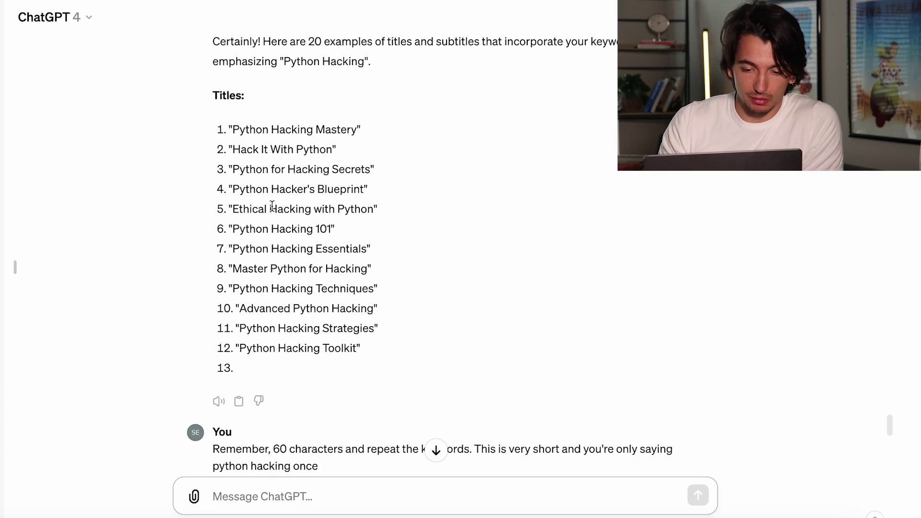
Scroll down through ChatGPT's 60-character Python Hacking titles and the first generated thumbnail.
scroll(272, 206, down, 8)
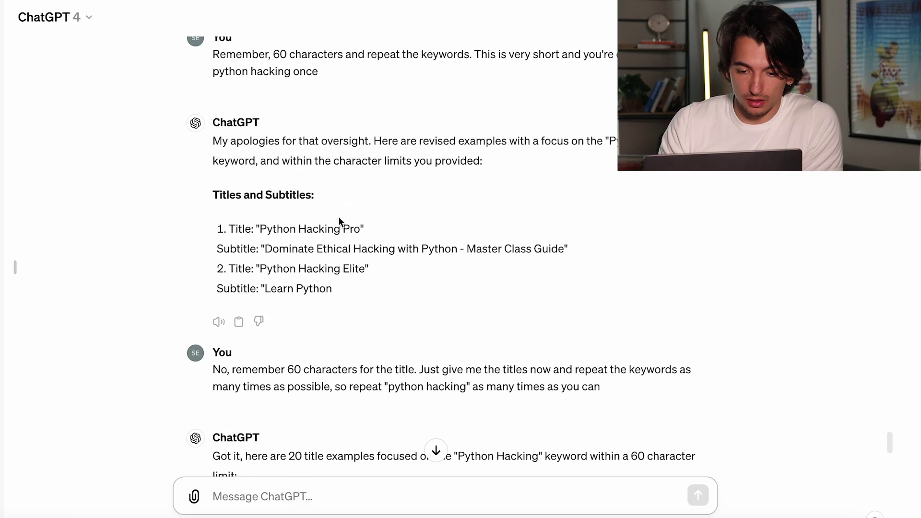
scroll(304, 243, down, 6)
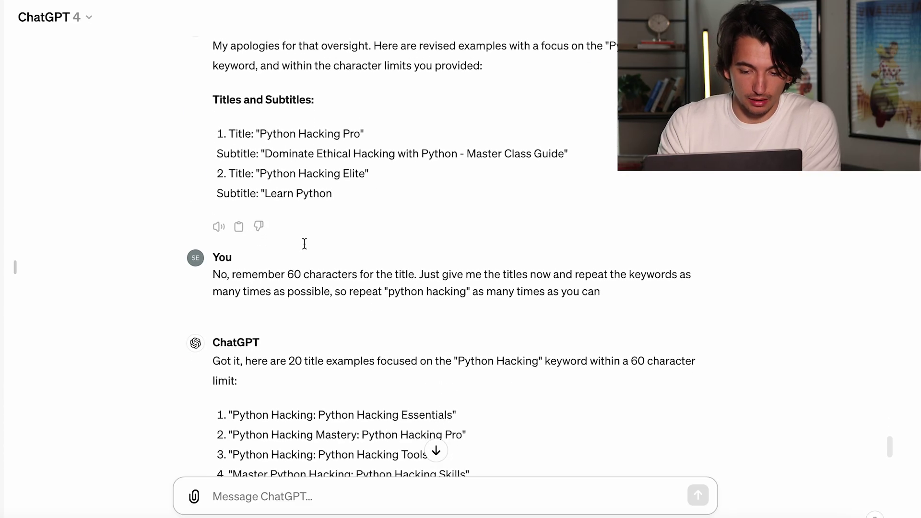
scroll(304, 248, down, 5)
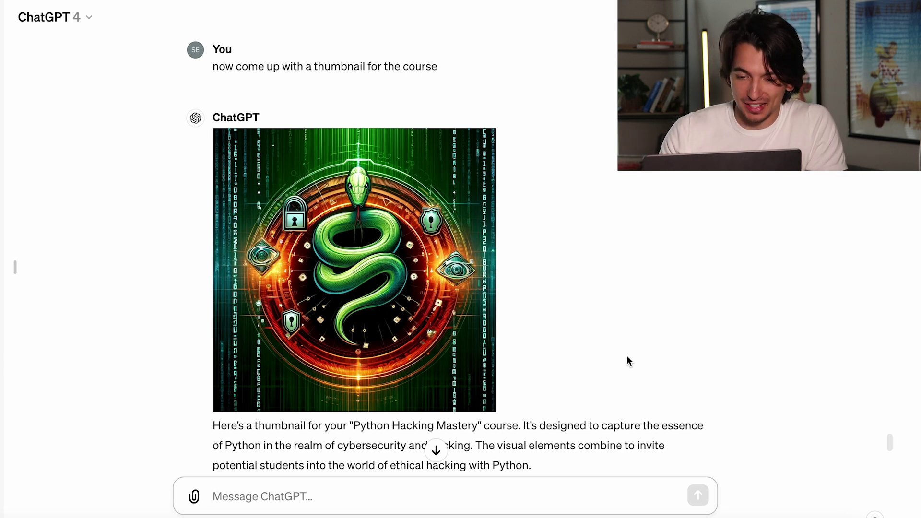
Scroll down to the new neon-snake 'Hacking Mastery' thumbnail inspired by competitor images.
mouse_move(496, 344)
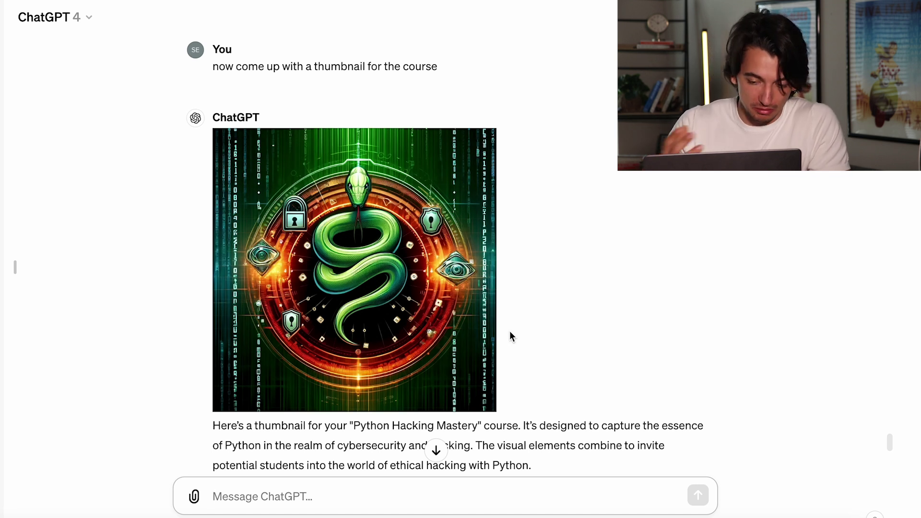
scroll(509, 332, down, 9)
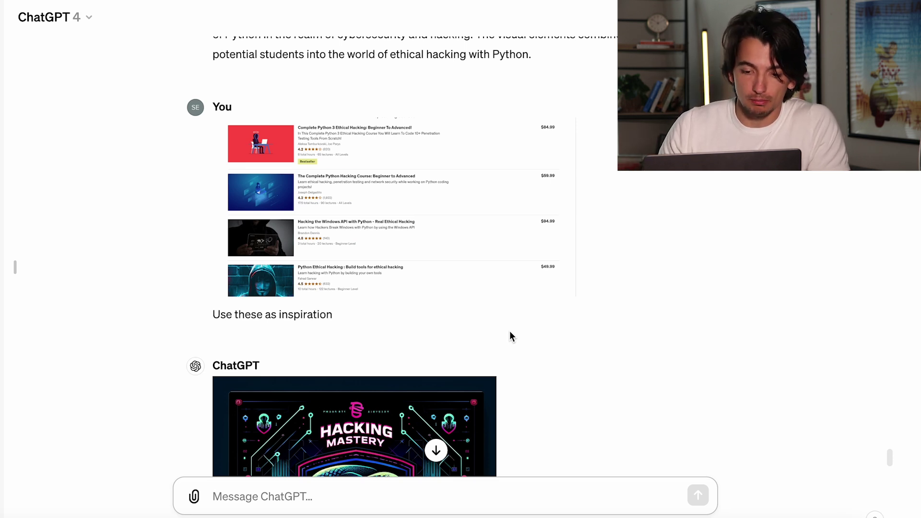
scroll(509, 331, down, 4)
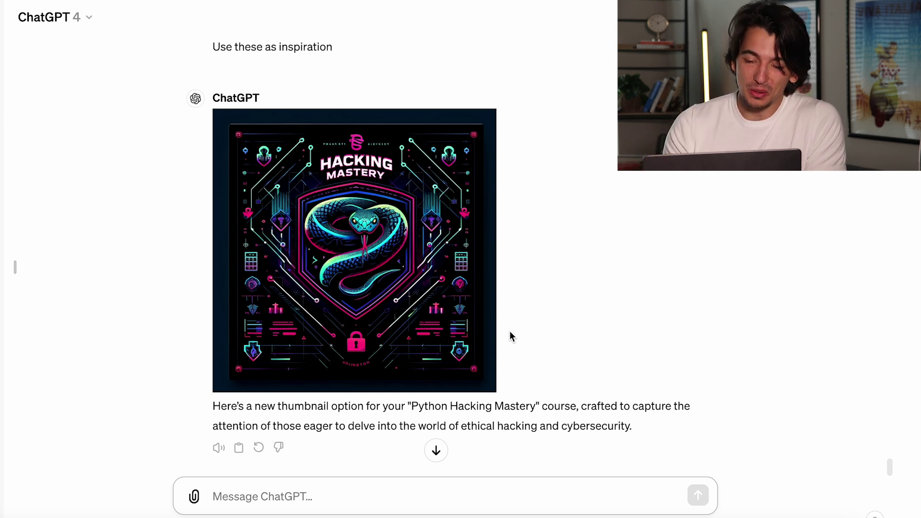
scroll(509, 335, down, 1)
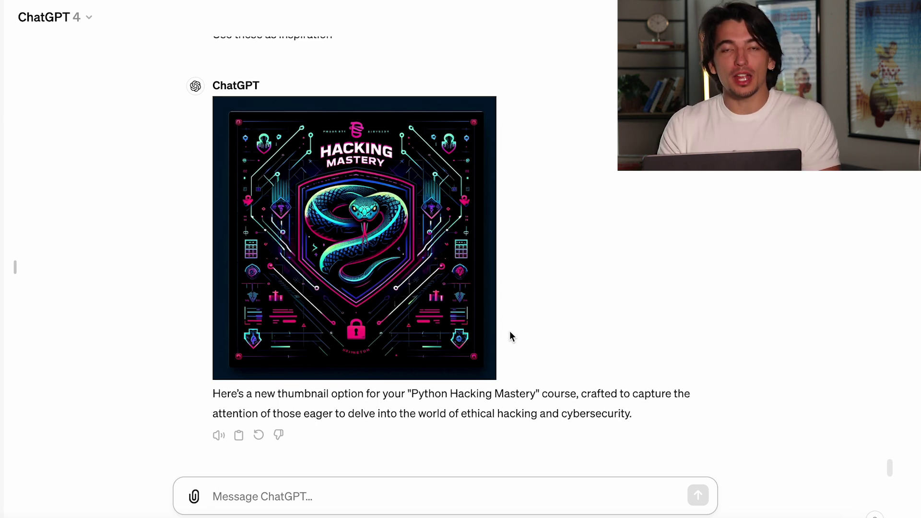